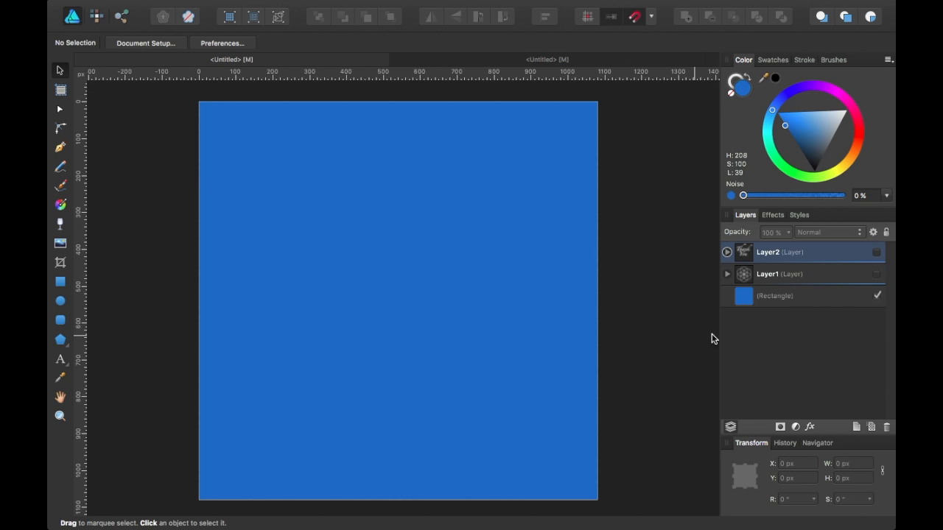
Preview the Thank You lettering layer, hide it again, and show the overlapping circles layer in the blue document
left_click(877, 253)
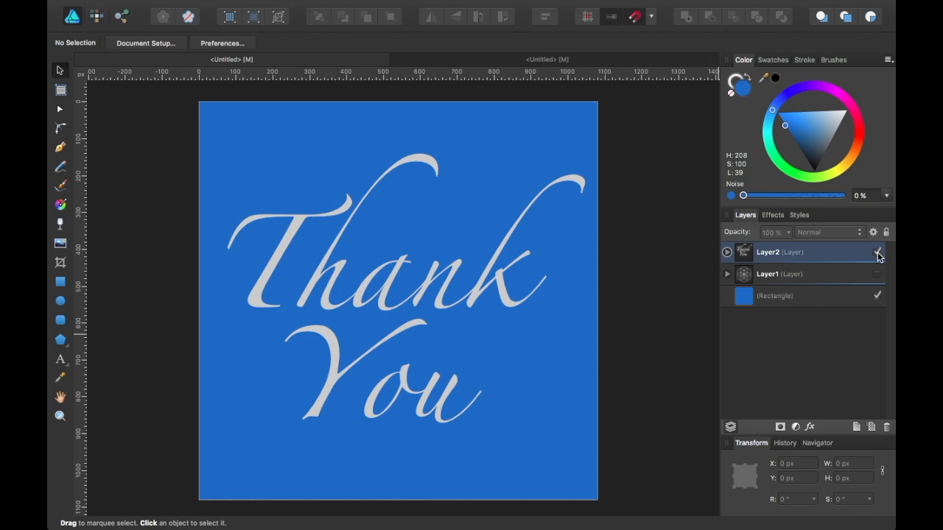
left_click(877, 253)
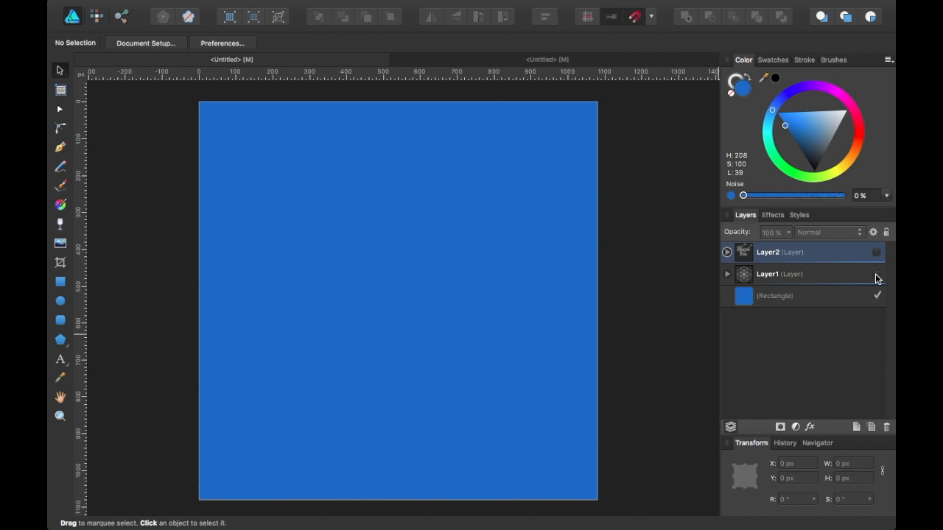
left_click(877, 274)
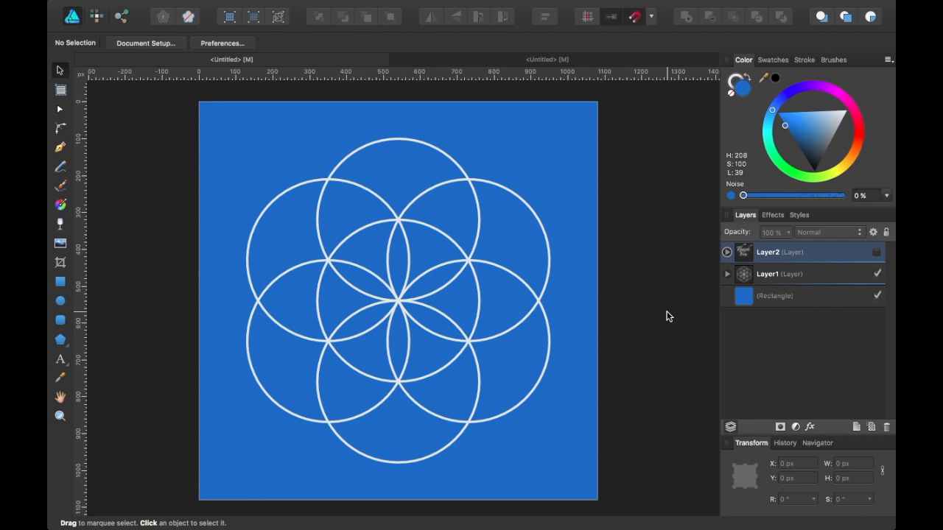
In the green document, draw an unfilled circle about 287 px wide with the Ellipse tool
left_click(617, 60)
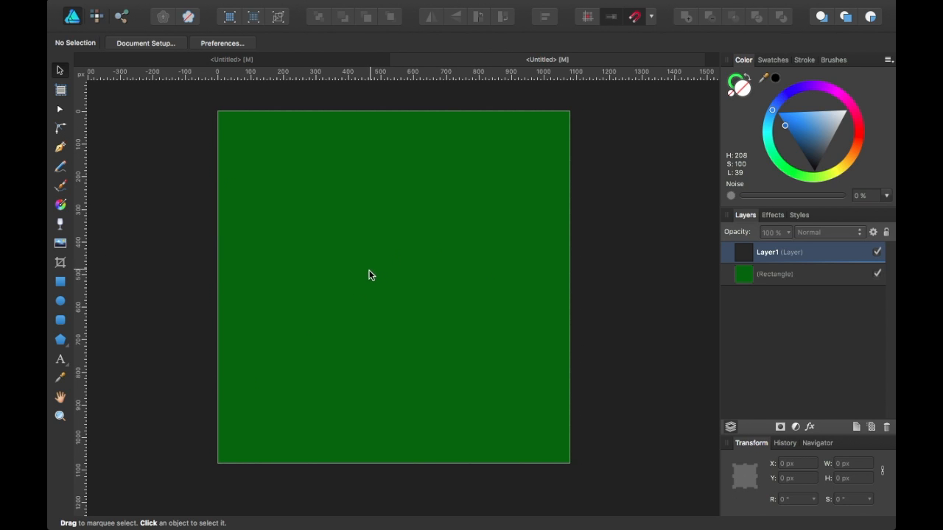
left_click(60, 301)
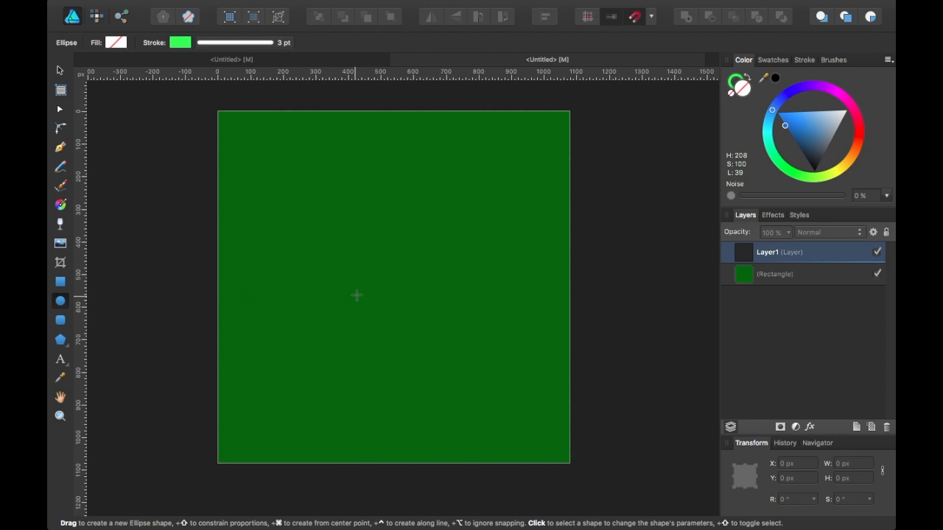
left_click_drag(290, 224, 384, 317)
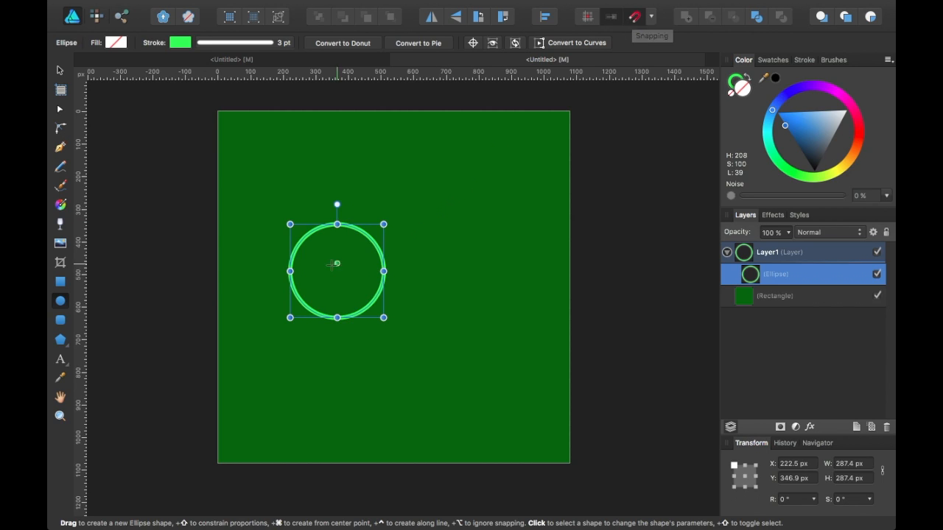
Check the circle pattern in the blue document, and centre the new circle on the green canvas
left_click(259, 59)
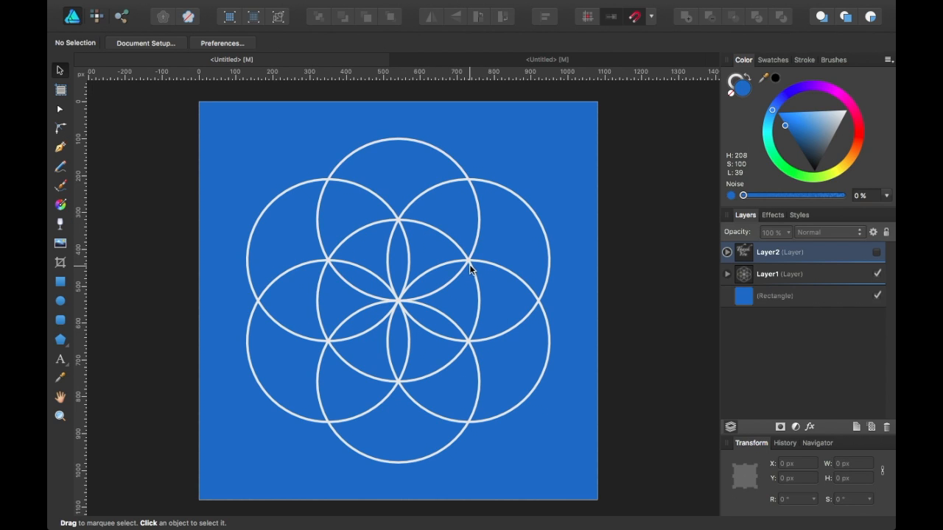
left_click(562, 59)
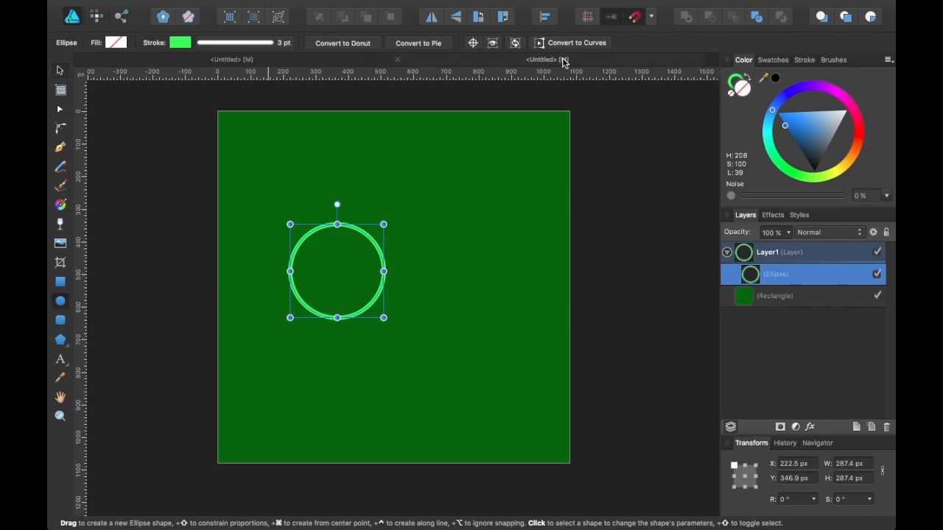
left_click(59, 70)
left_click_drag(333, 250, 388, 271)
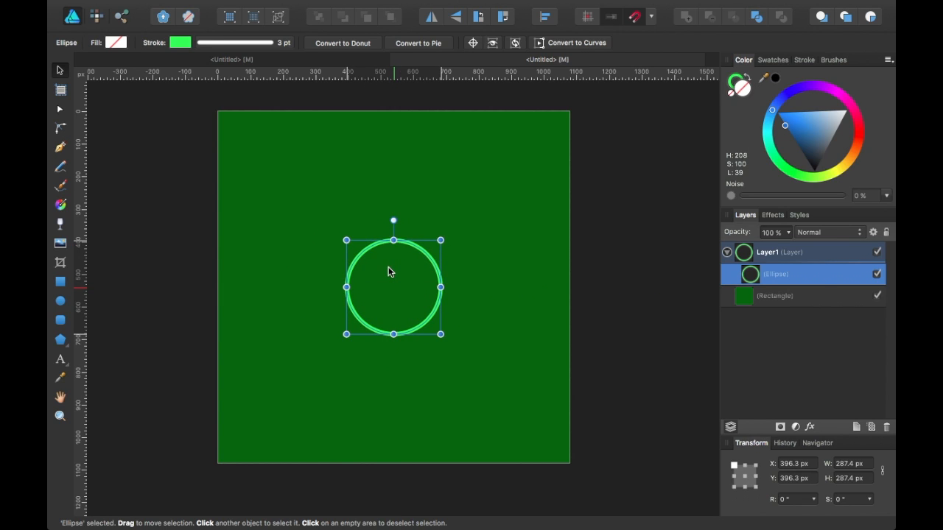
Duplicate the circle and move the copy straight up until its lowest point snaps to the original circle's centre
key("super+j")
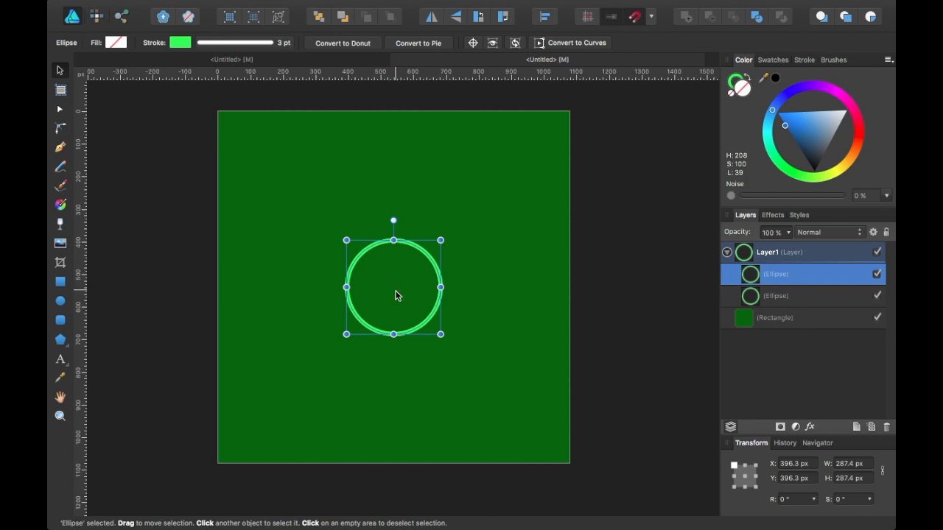
left_click_drag(404, 297, 407, 250)
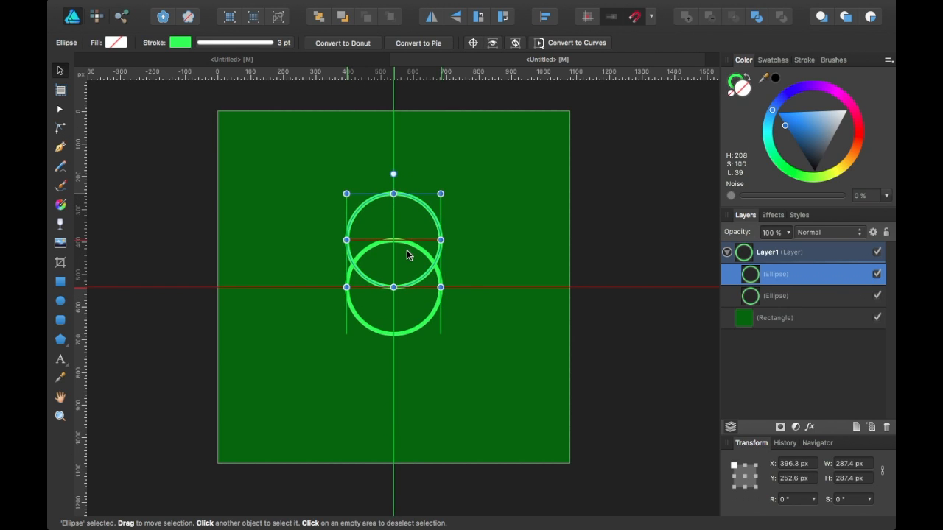
left_click_drag(406, 250, 406, 250)
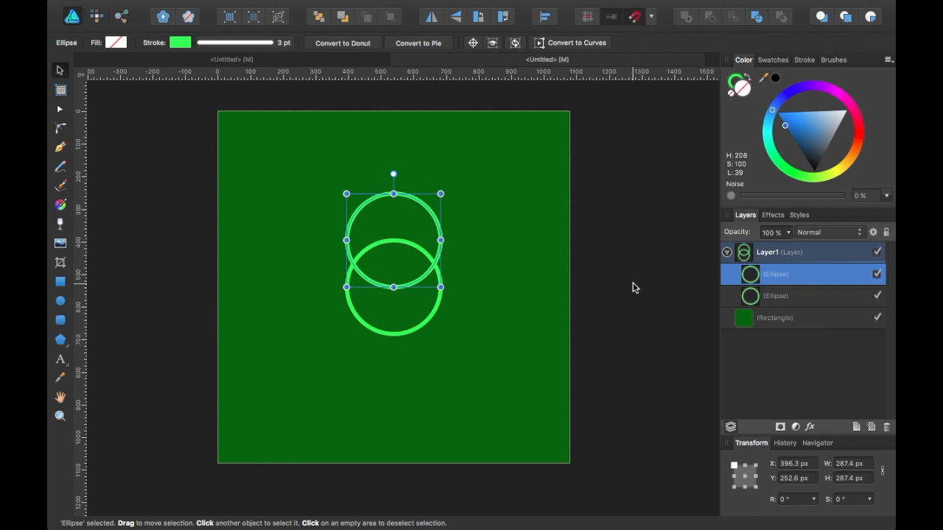
Enable the transform origin for the upper circle and place it at the centre of the original circle
left_click(473, 44)
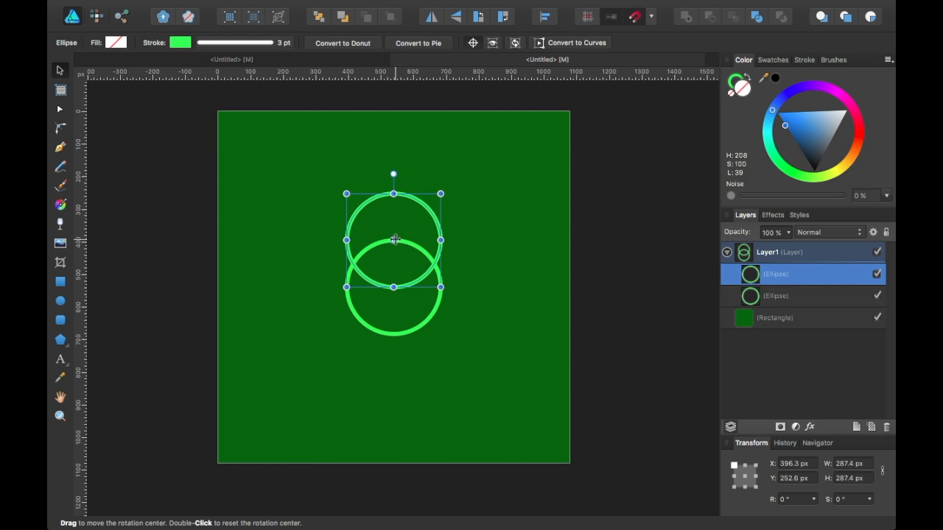
left_click_drag(394, 241, 292, 220)
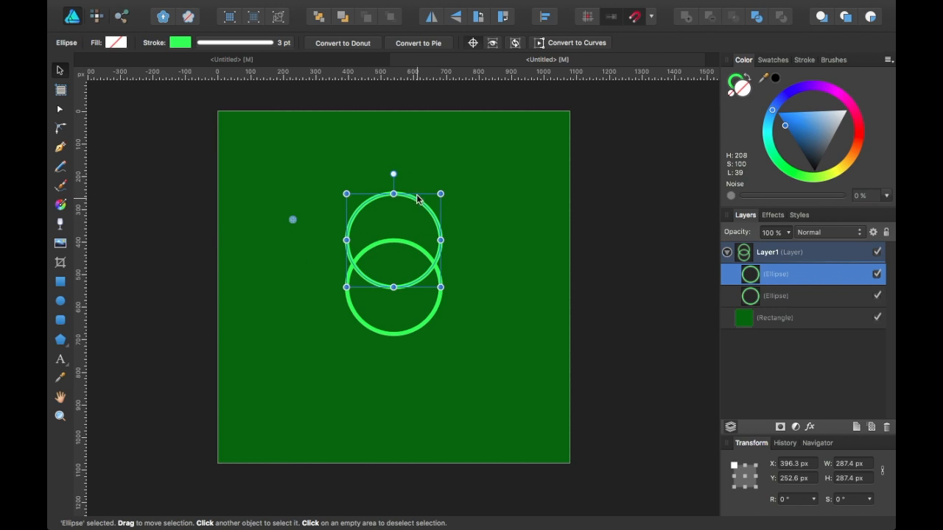
mouse_move(393, 174)
left_mouse_down()
mouse_move(369, 140)
mouse_move(391, 179)
left_mouse_up()
key("super+z")
left_click_drag(292, 219, 394, 287)
key("super+j")
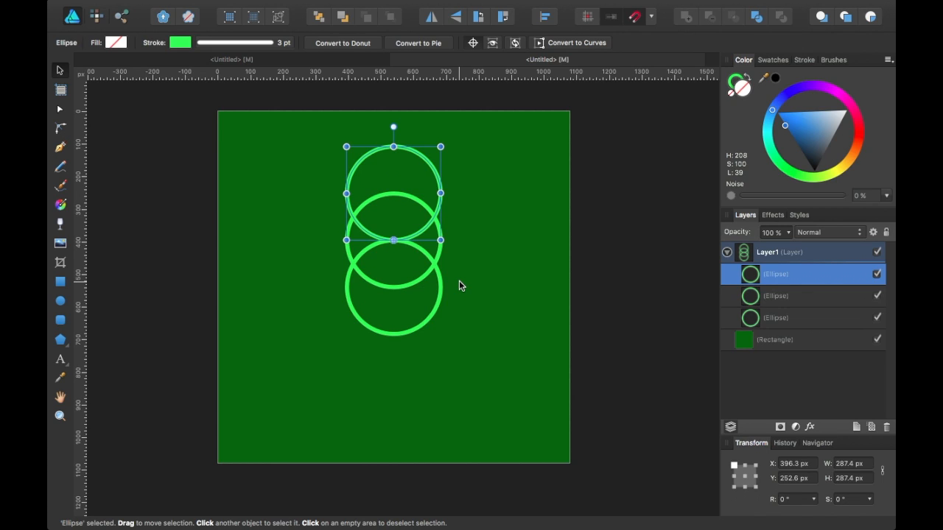
key("super+z")
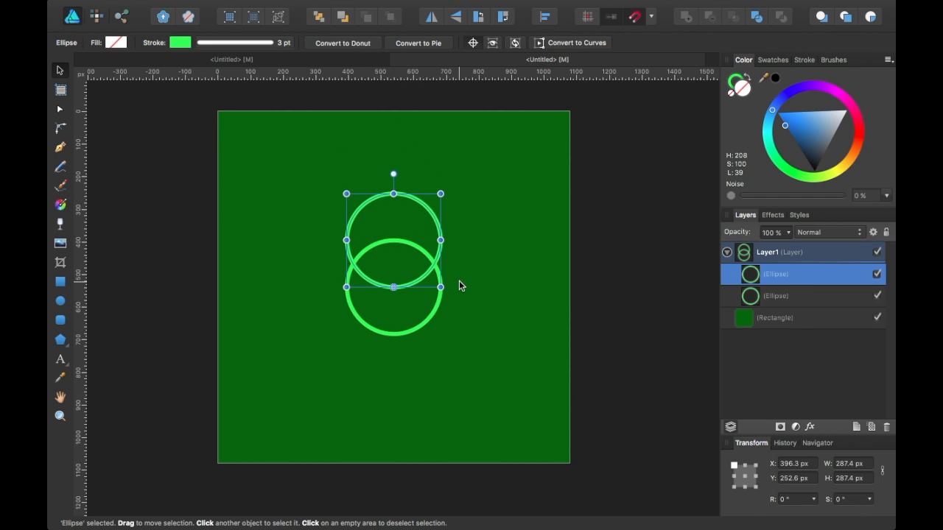
left_click(801, 298)
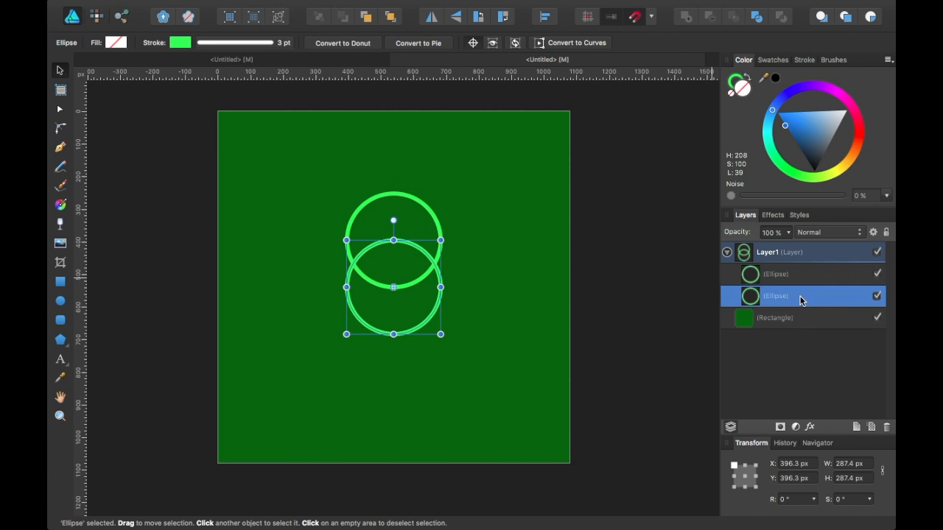
left_click(801, 274)
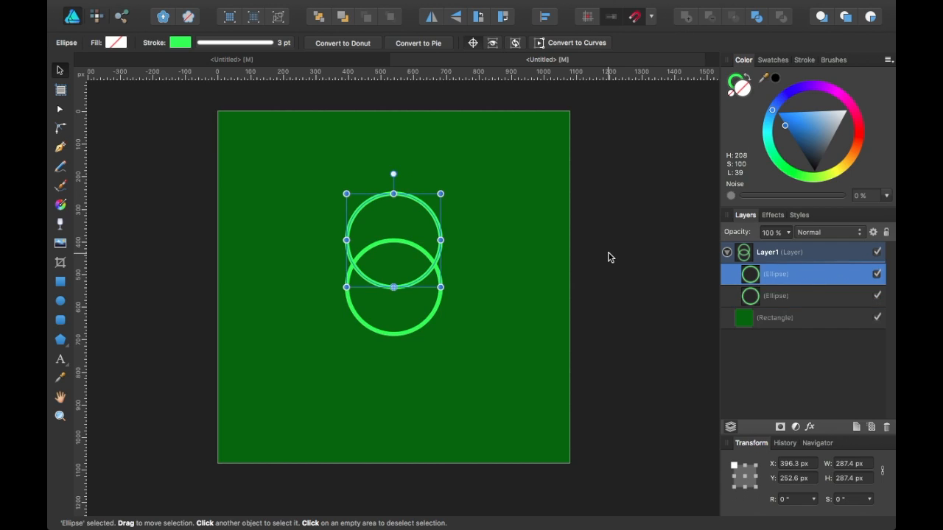
Duplicate the upper circle, rotate the copy to -60° about the original circle's centre, and repeat the duplication four more times to complete the ring
key("super+j")
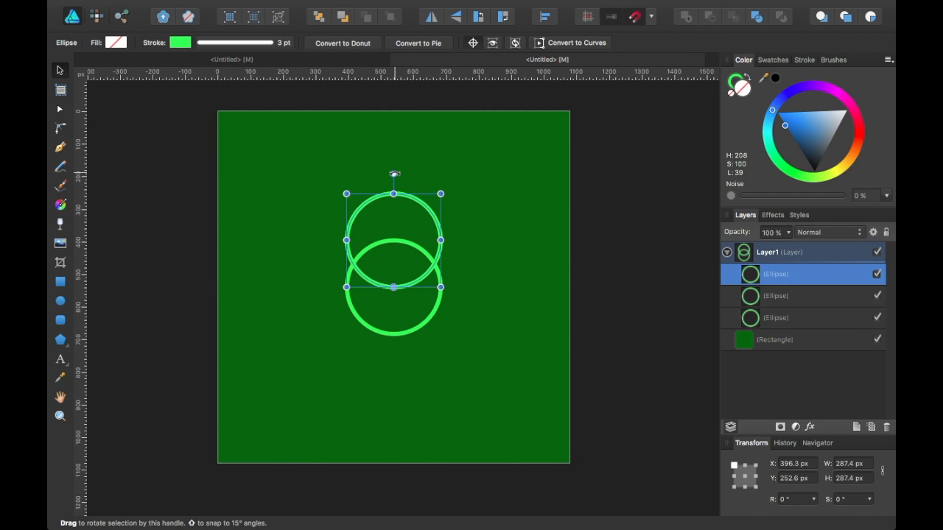
left_click_drag(395, 173, 479, 229)
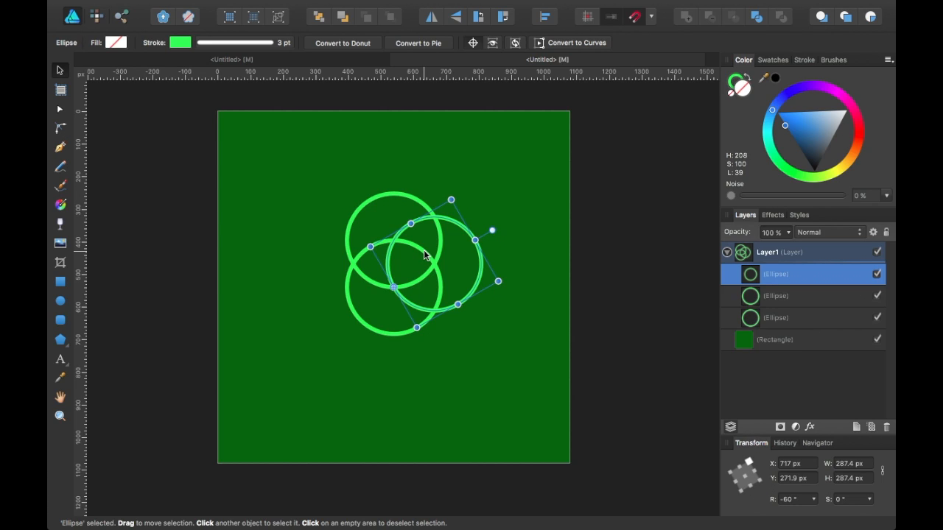
key("super+j")
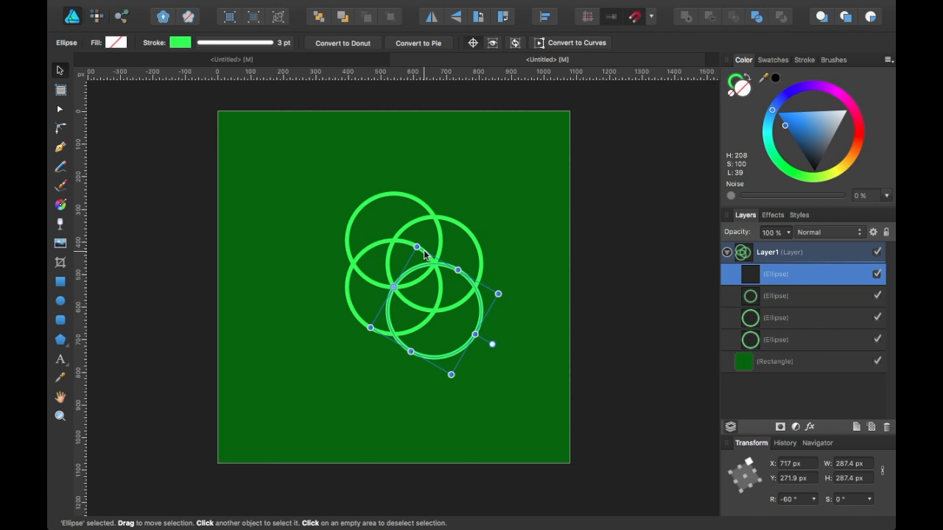
key("super+j")
key("super+j")
key("super+j")
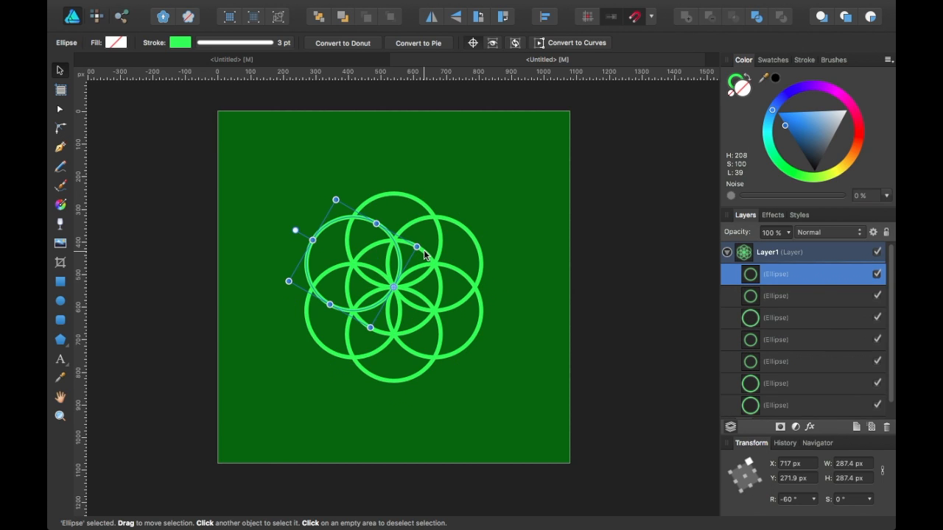
Scale the whole circle pattern layer up from its centre to the full 1080 px canvas width, and deselect it
left_click(813, 260)
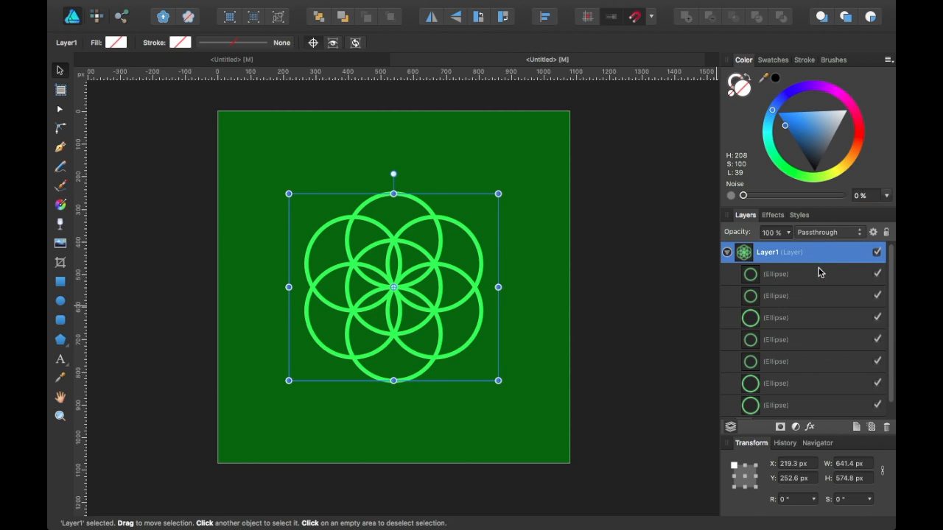
left_click_drag(498, 380, 565, 455)
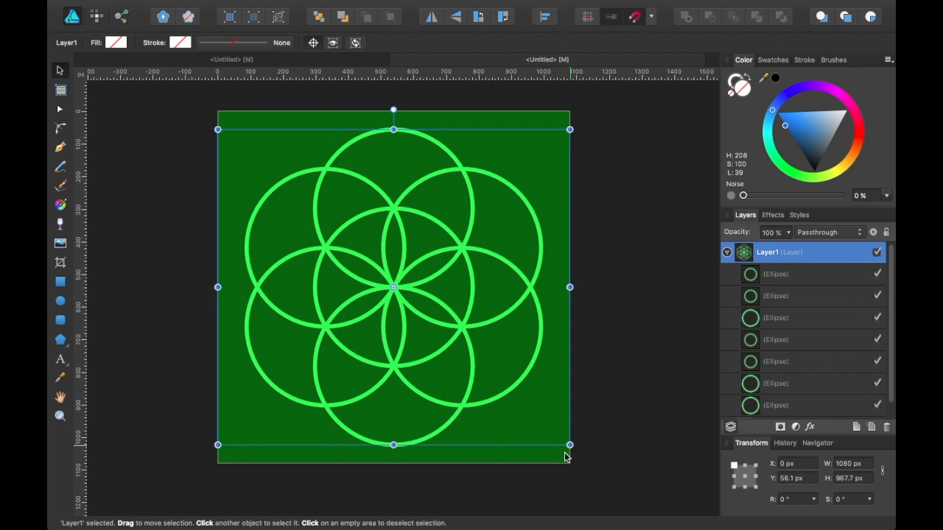
left_click(645, 364)
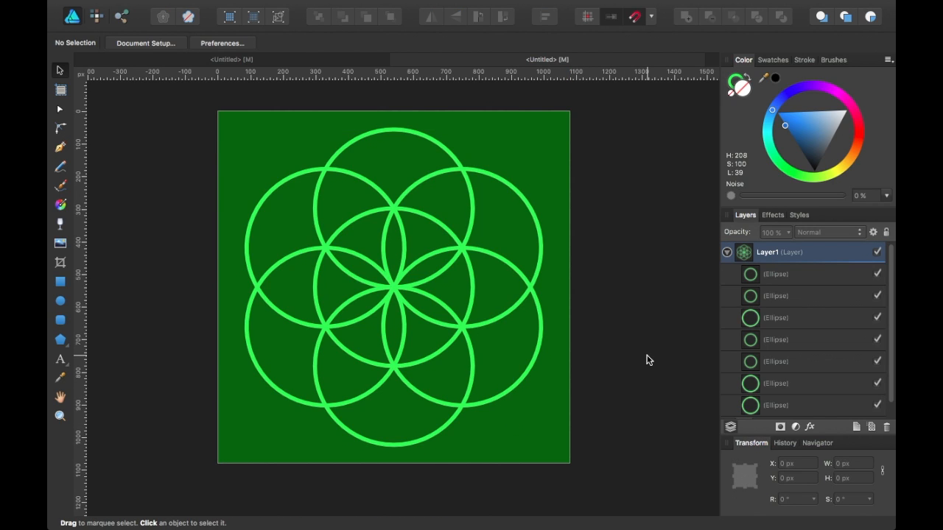